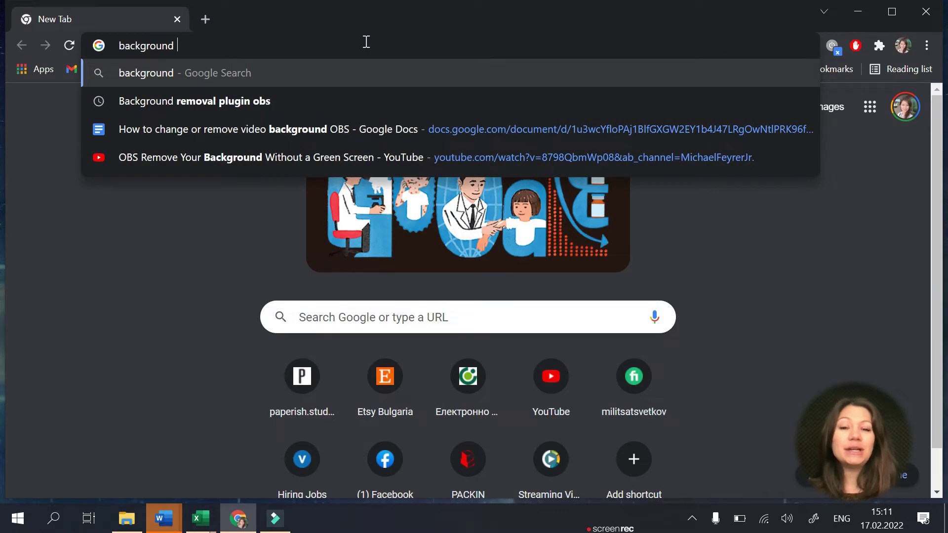
# Search Google for 'background removal obs', fixing the typo in the query.
pyautogui.write('removal os')
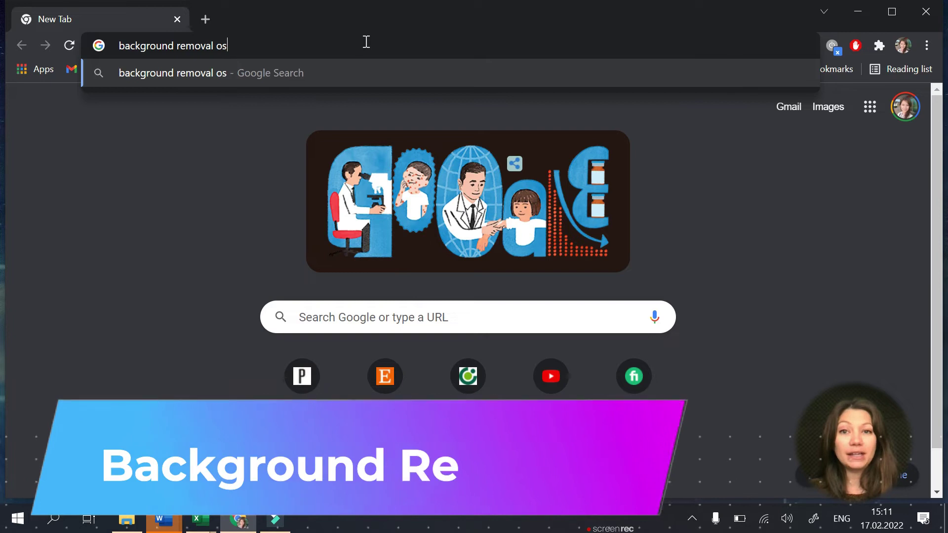
pyautogui.press('BackSpace')
pyautogui.write('bs')
pyautogui.press('Return')
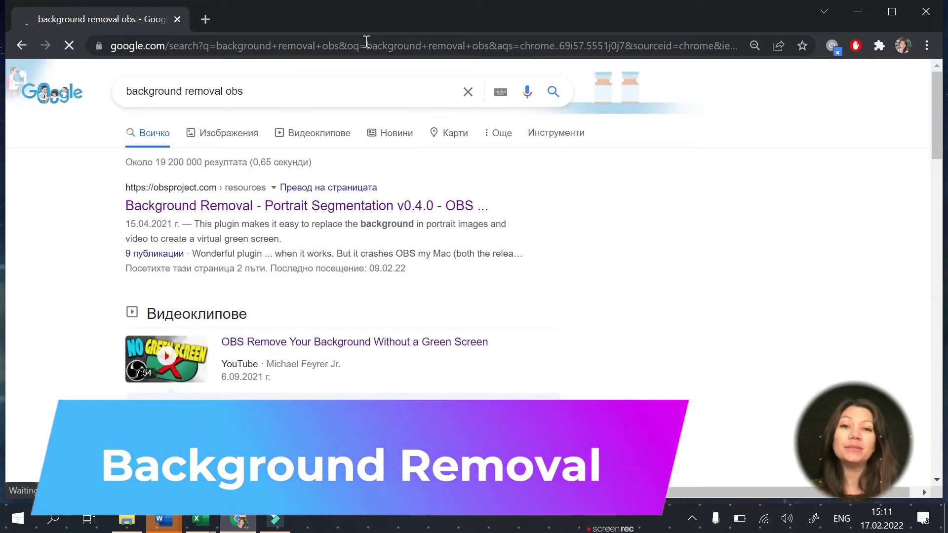
# Download obs-backgroundremoval-0.4.0-win64.zip from the plugin's v0.4.0 GitHub release assets.
pyautogui.click(286, 212)
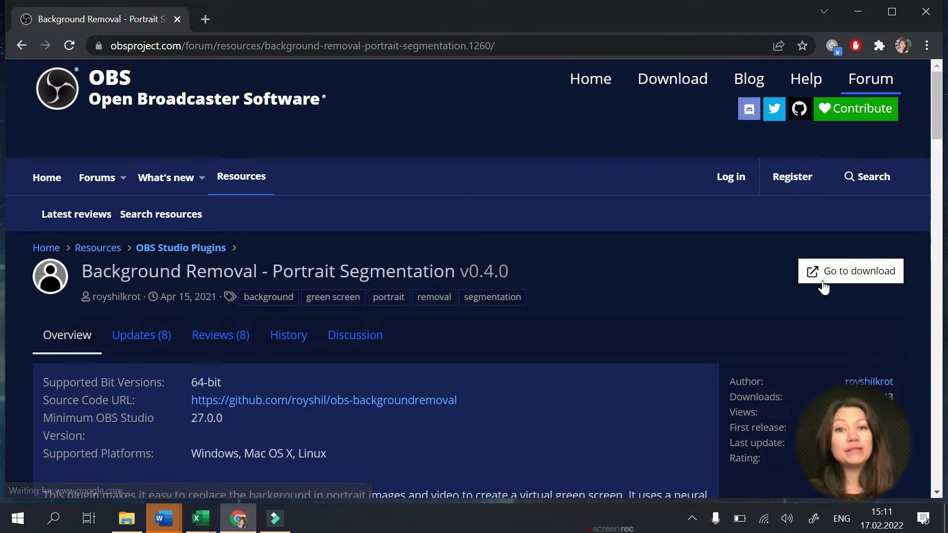
pyautogui.click(863, 273)
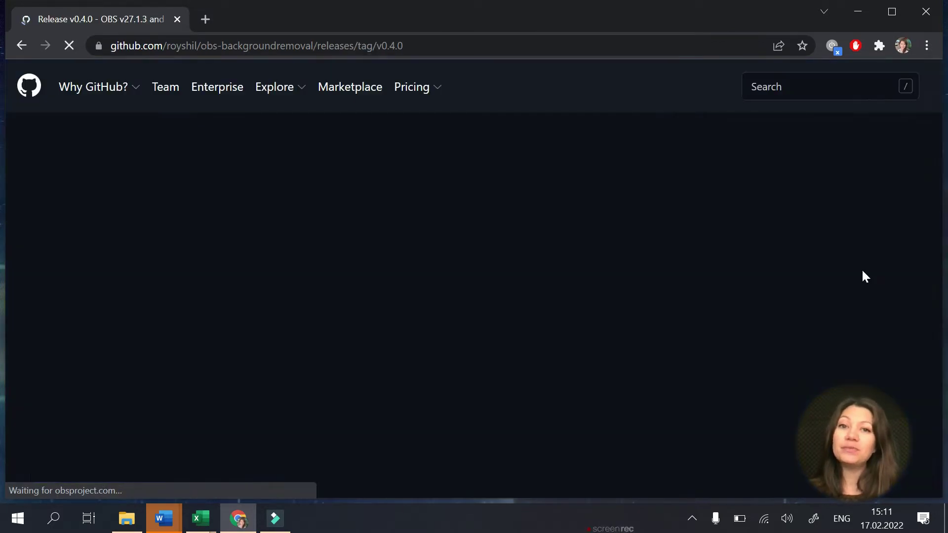
pyautogui.scroll(-5, 686, 312)
pyautogui.scroll(-7, 687, 313)
pyautogui.scroll(-8, 687, 312)
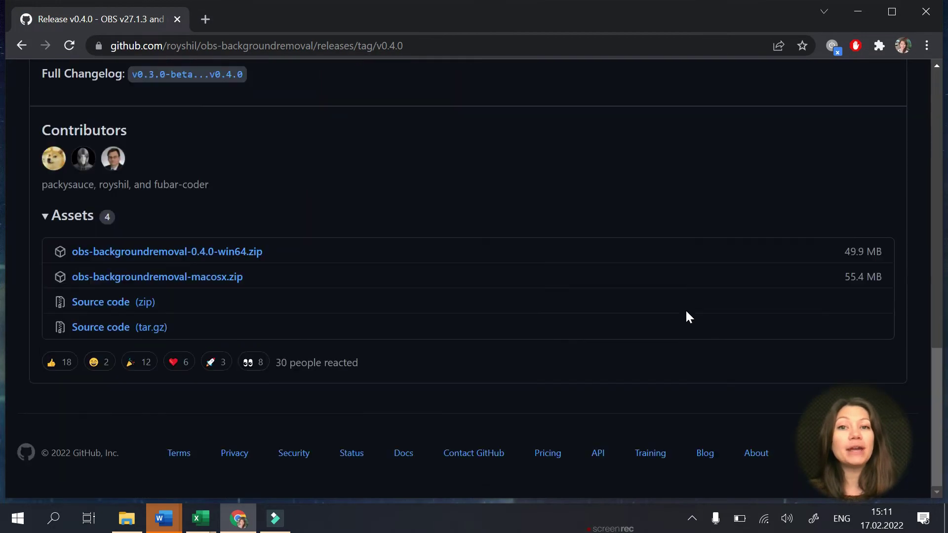
pyautogui.click(252, 253)
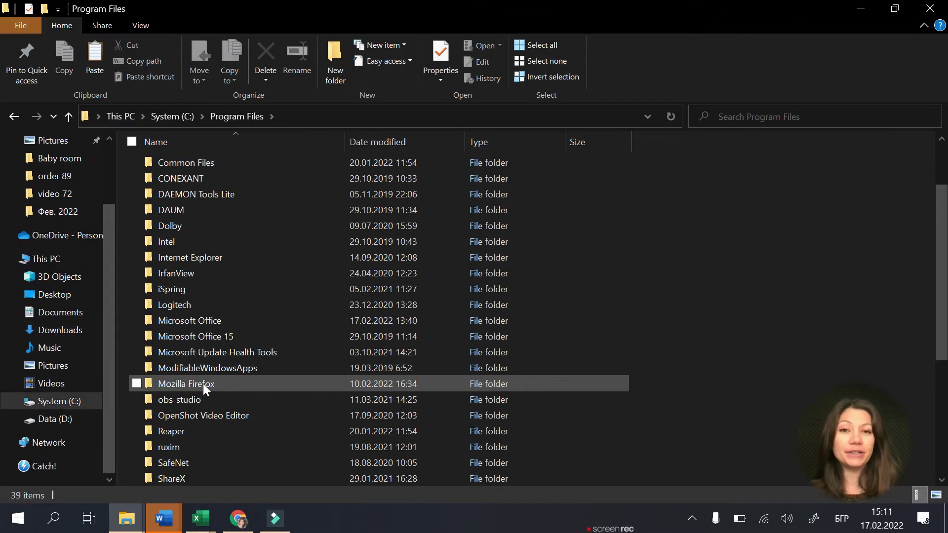
# Paste the plugin's data and obs-plugins folders into C:\Program Files\obs-studio, approving admin prompts.
pyautogui.doubleClick(201, 399)
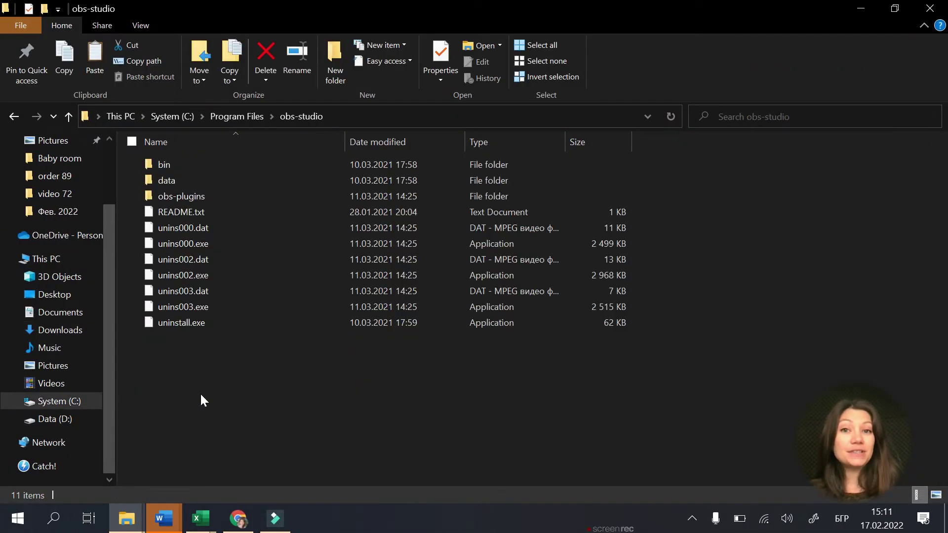
pyautogui.hotkey('ctrl', 'v')
pyautogui.click(248, 242)
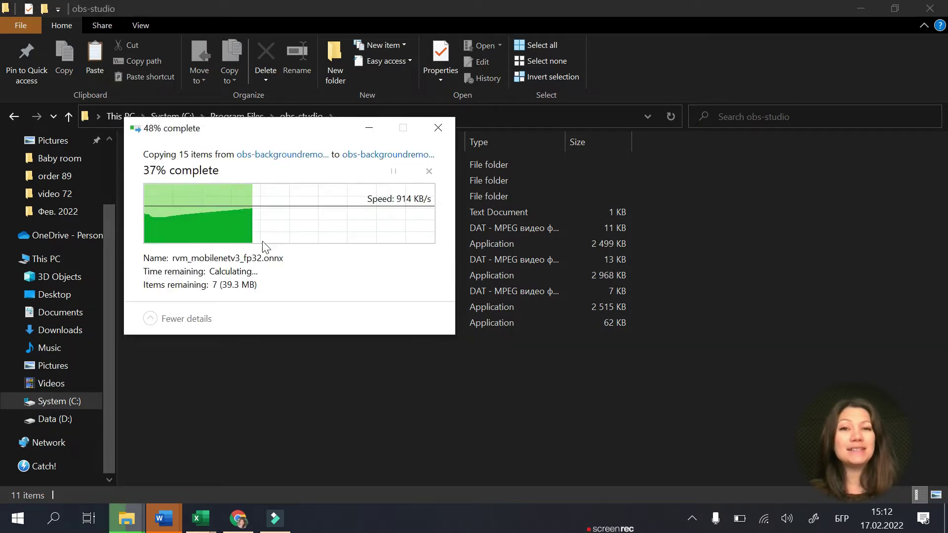
pyautogui.click(264, 244)
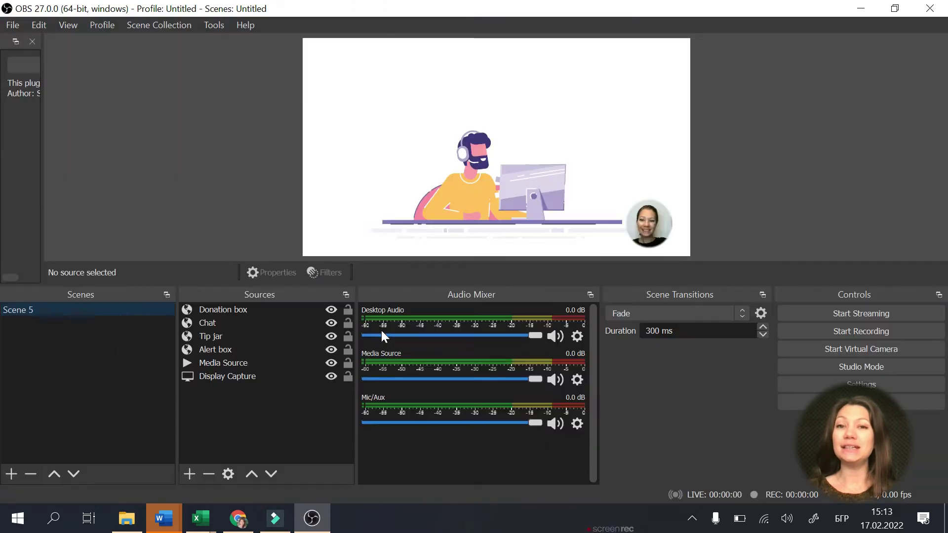
# Create Scene 2 with a Video Capture Device source using the Integrated Camera.
pyautogui.click(11, 474)
pyautogui.click(458, 280)
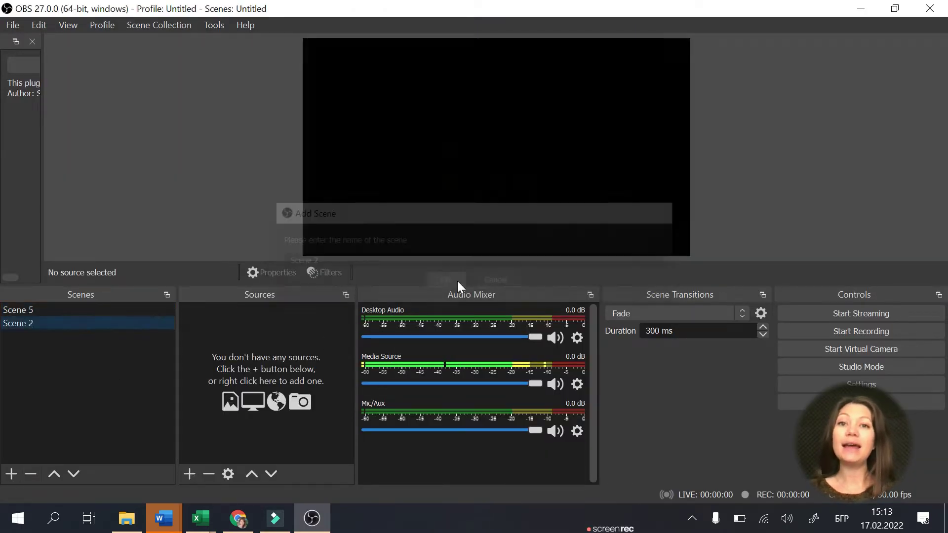
pyautogui.click(191, 474)
pyautogui.click(256, 400)
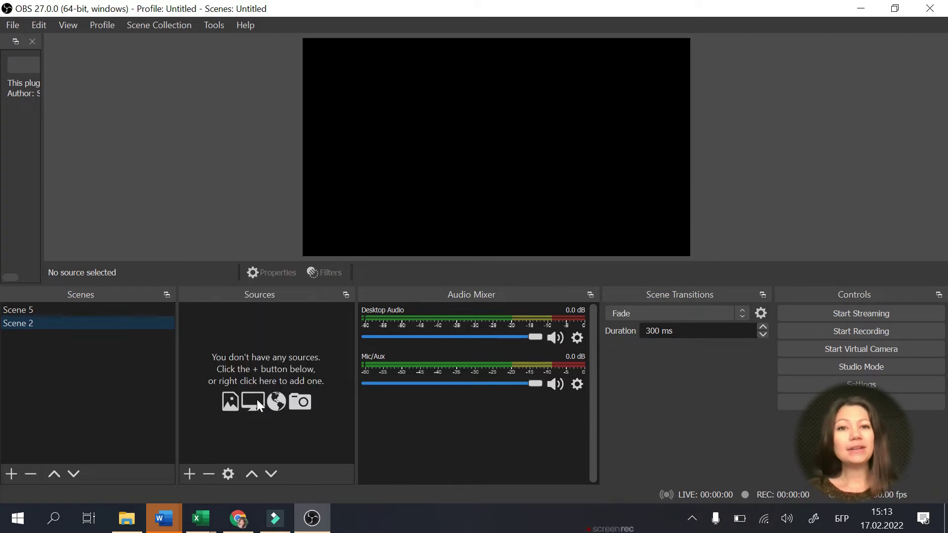
pyautogui.click(518, 360)
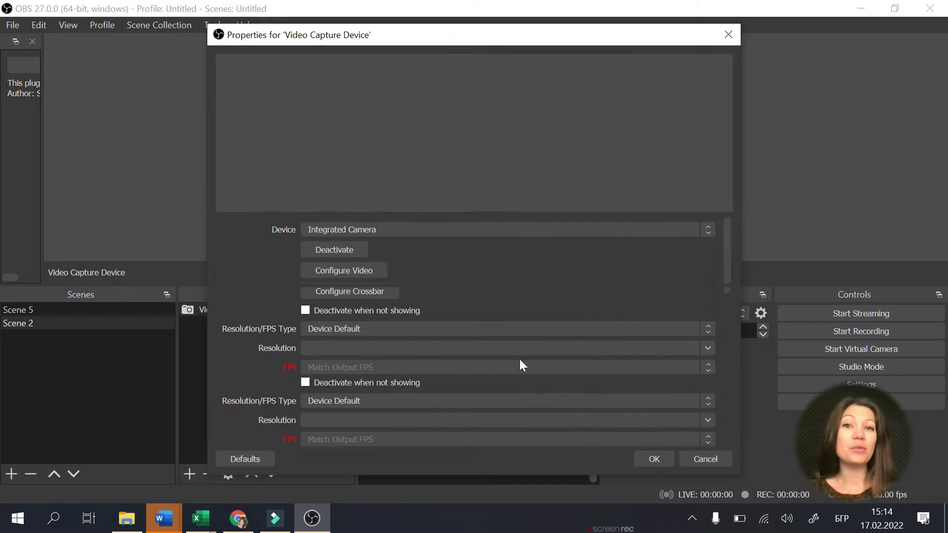
pyautogui.click(512, 230)
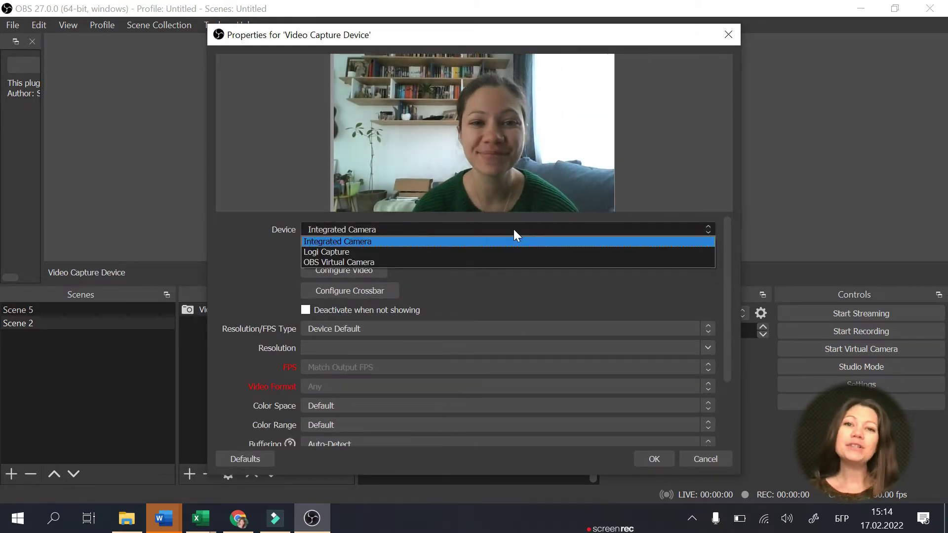
pyautogui.click(594, 242)
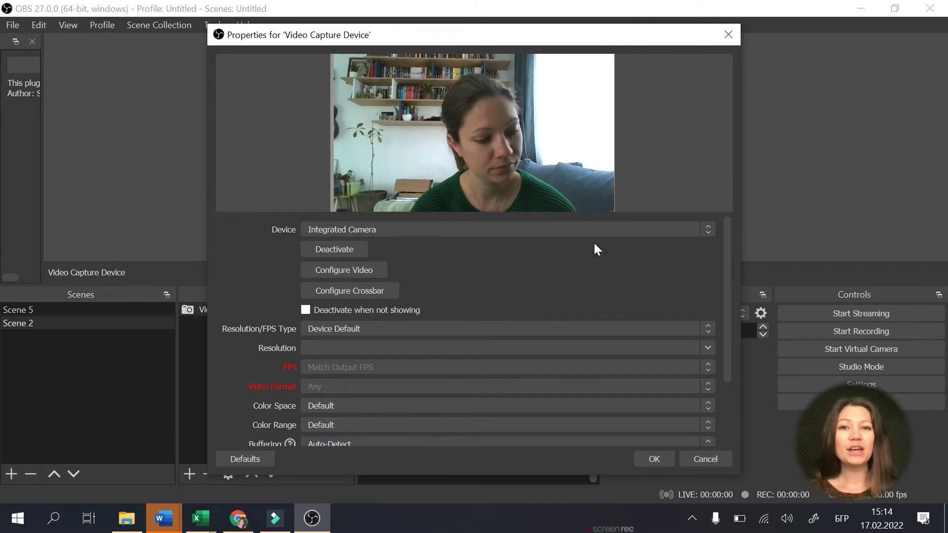
pyautogui.click(653, 456)
# Stretch the webcam to fill the canvas and add a Background Removal filter to it.
pyautogui.moveTo(560, 184); pyautogui.dragTo(686, 255)
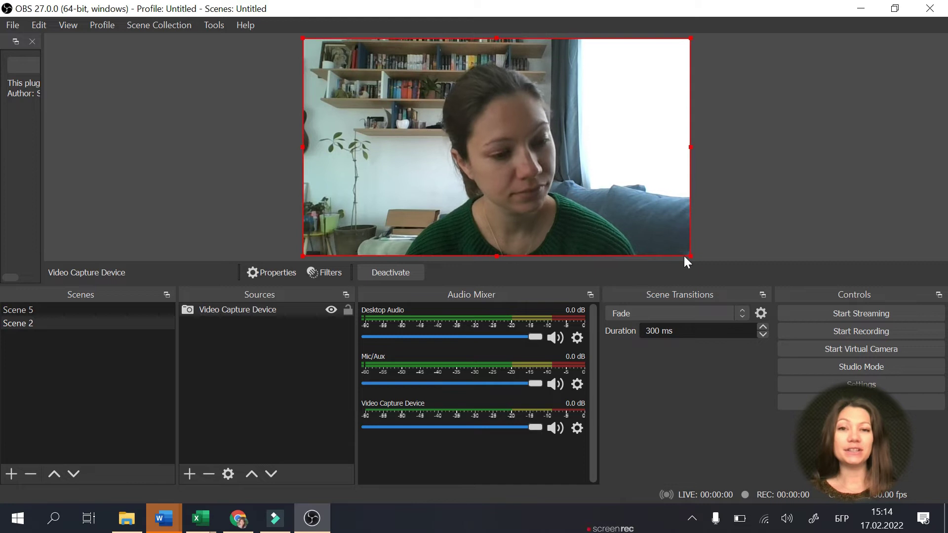
pyautogui.rightClick(278, 310)
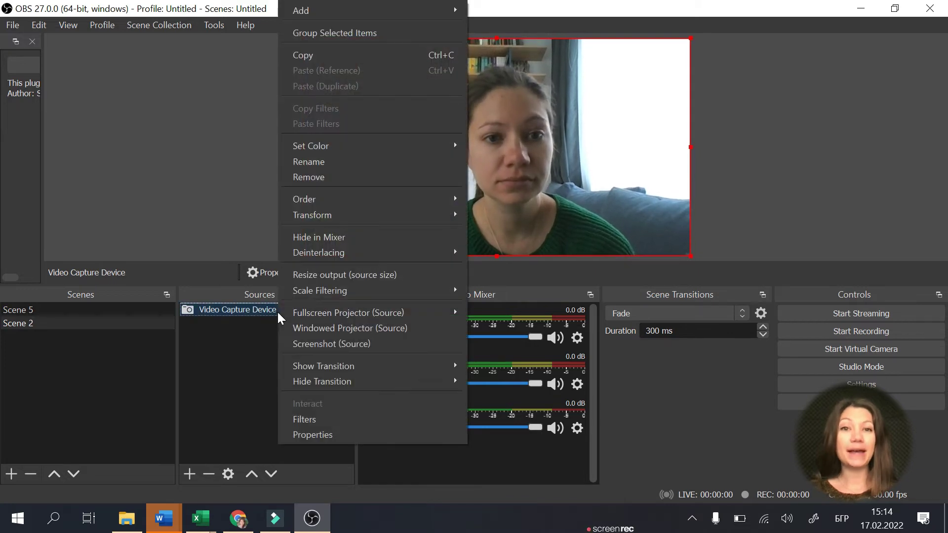
pyautogui.click(317, 418)
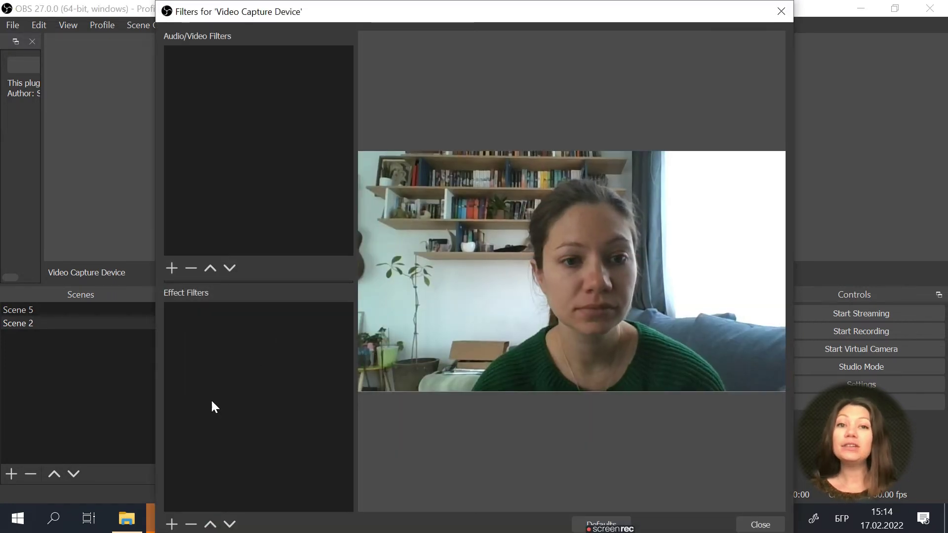
pyautogui.click(176, 268)
pyautogui.click(216, 279)
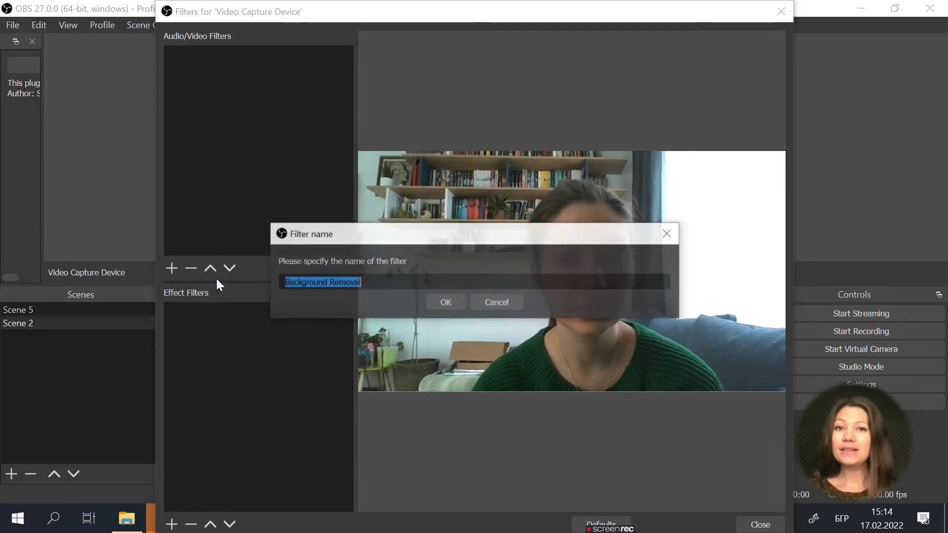
pyautogui.click(442, 300)
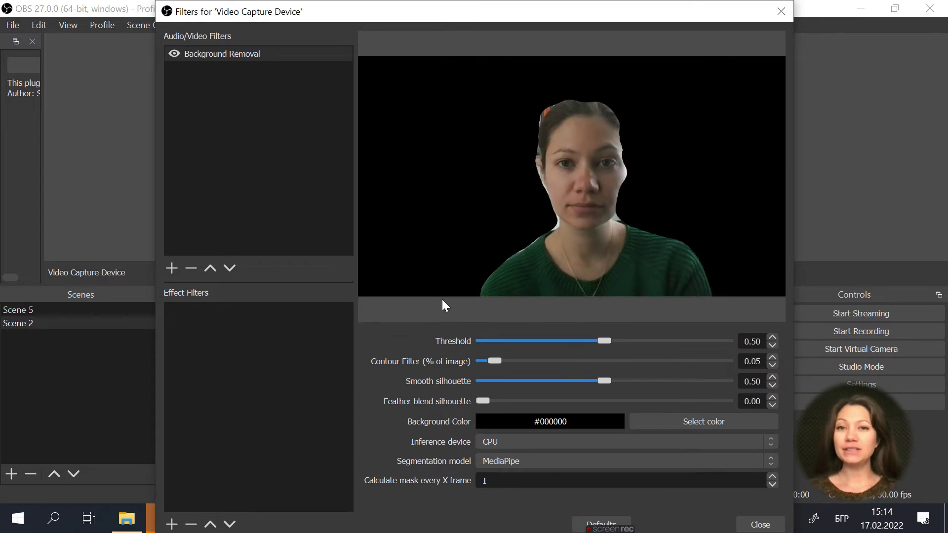
# Set Background Removal Threshold 0.65, Contour Filter 0.38 and Smooth silhouette 0.85.
pyautogui.moveTo(605, 341)
pyautogui.mouseDown()
pyautogui.moveTo(568, 341)
pyautogui.moveTo(683, 341)
pyautogui.mouseUp()
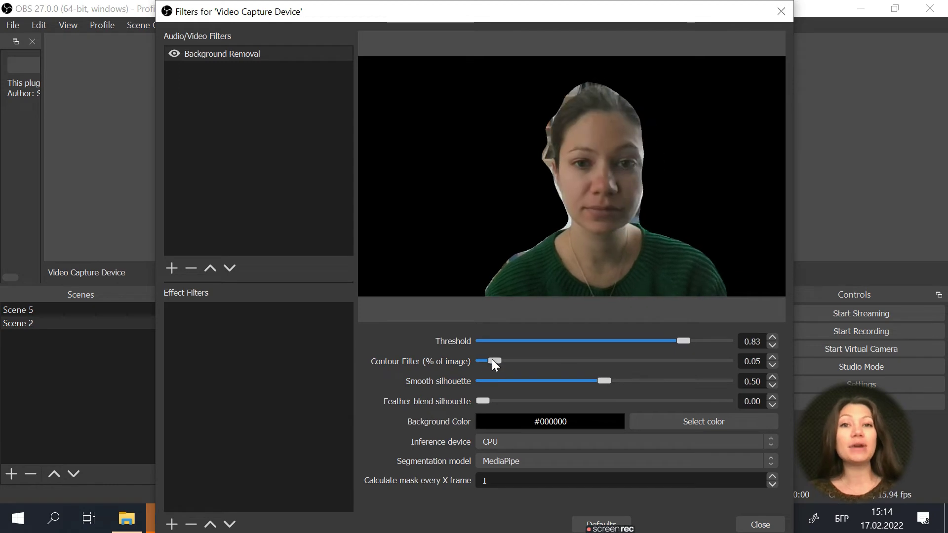
pyautogui.moveTo(493, 360); pyautogui.dragTo(598, 358)
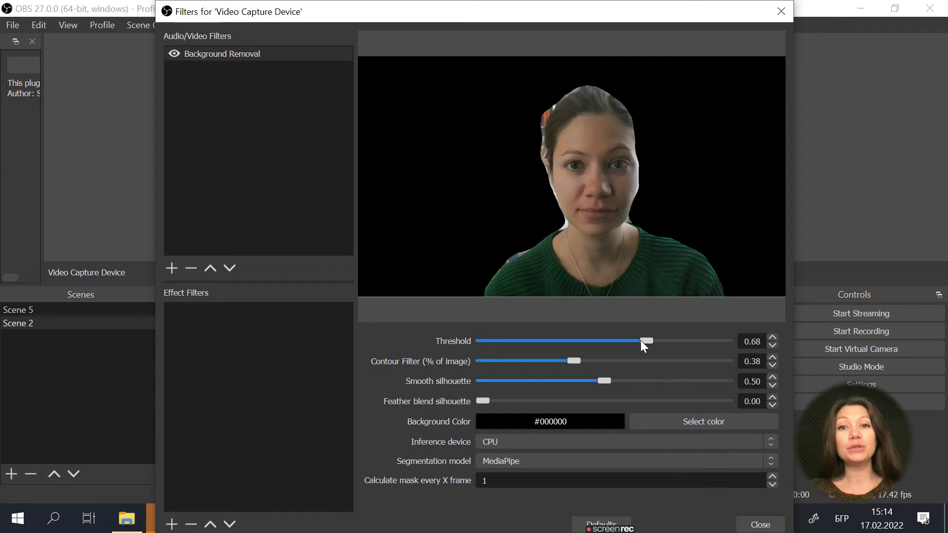
pyautogui.moveTo(641, 340); pyautogui.dragTo(637, 340)
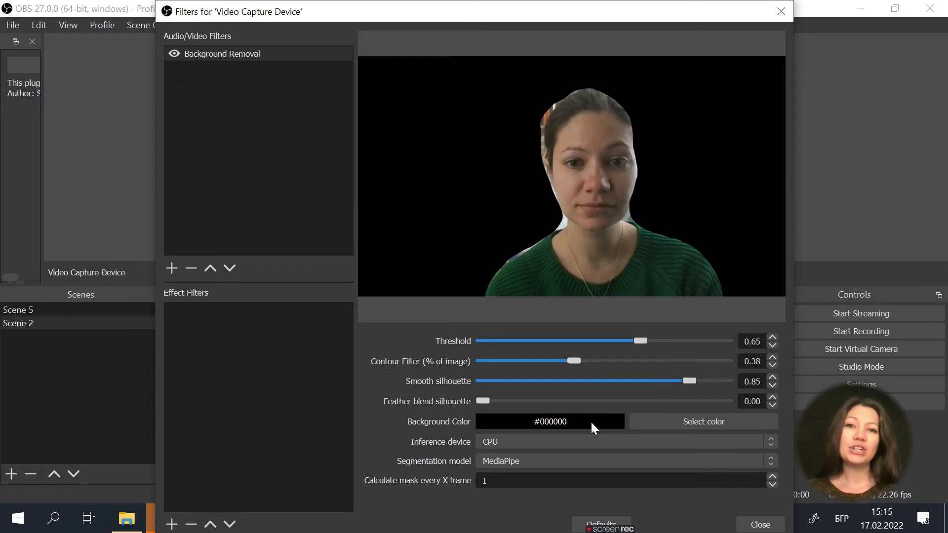
# Make the removed webcam background solid green #00aa00 and close the Filters window.
pyautogui.click(682, 424)
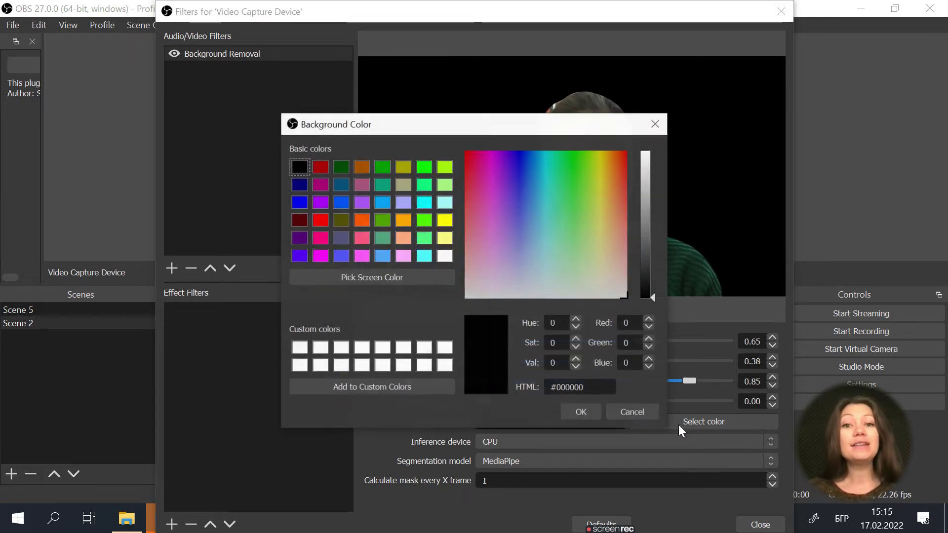
pyautogui.click(381, 167)
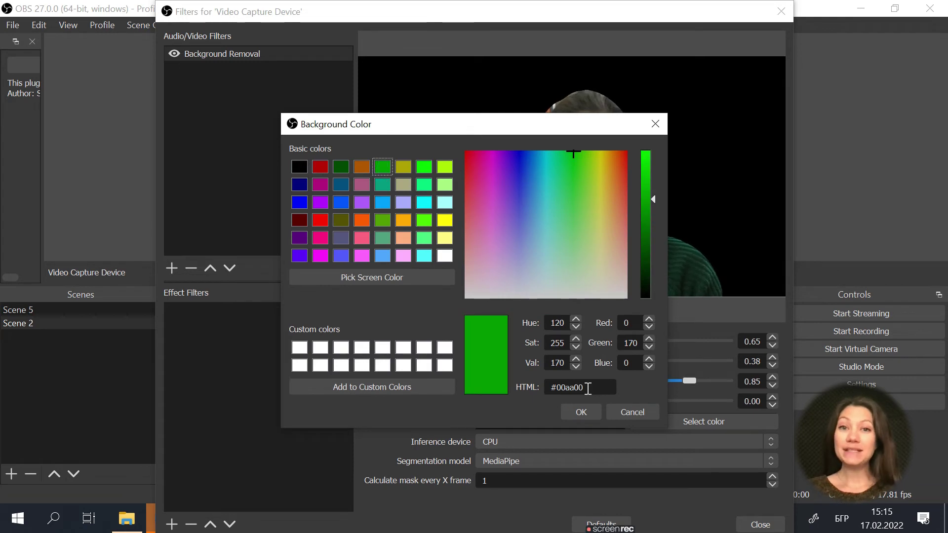
pyautogui.click(581, 411)
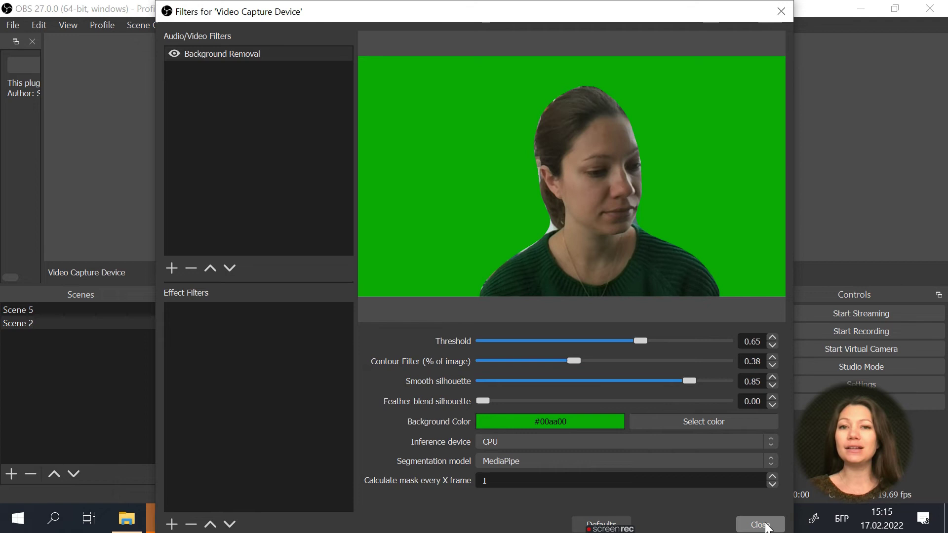
pyautogui.click(766, 525)
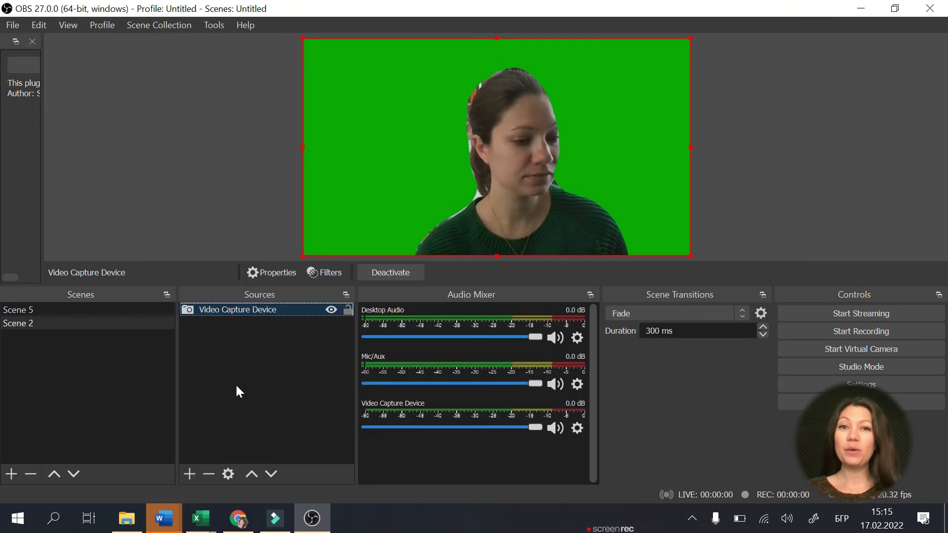
# Add a looping beach video as Media Source 2, placed beneath the webcam source.
pyautogui.click(190, 474)
pyautogui.click(253, 341)
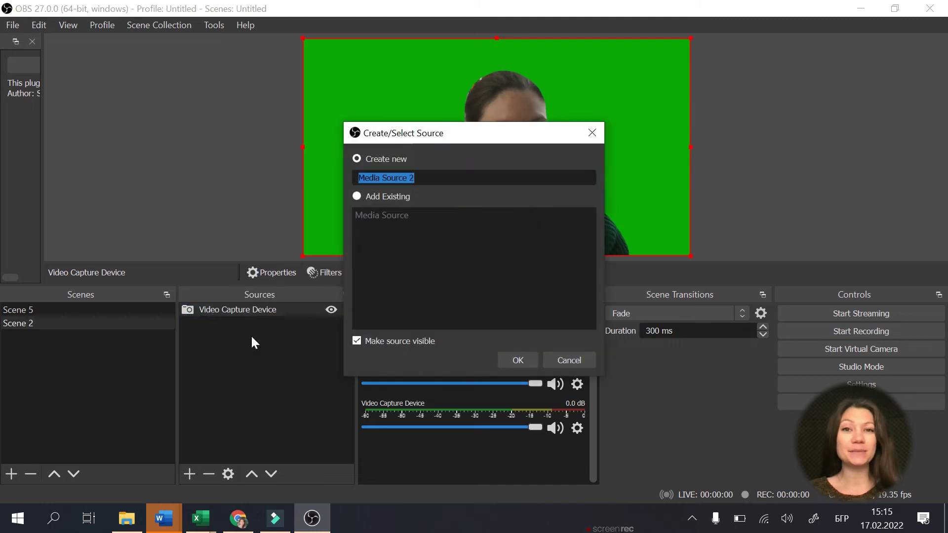
pyautogui.click(524, 359)
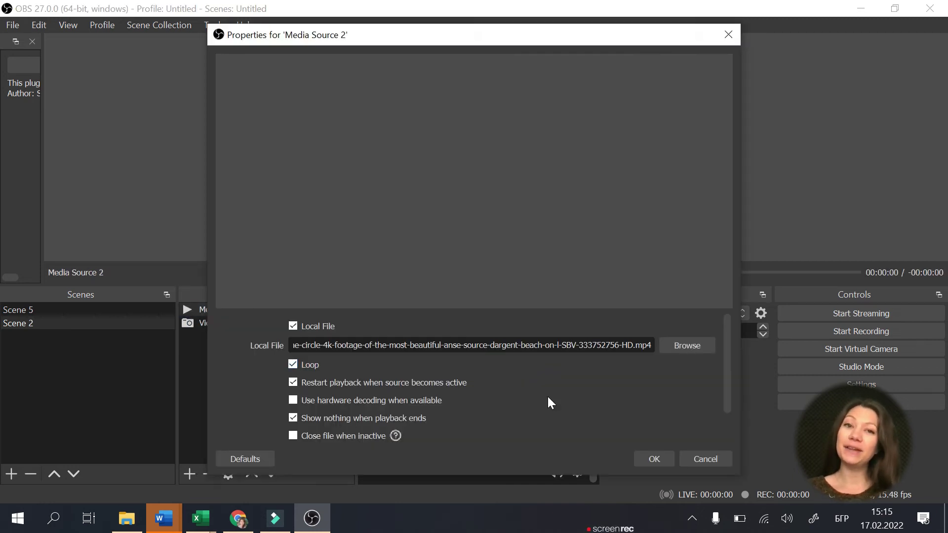
pyautogui.click(654, 458)
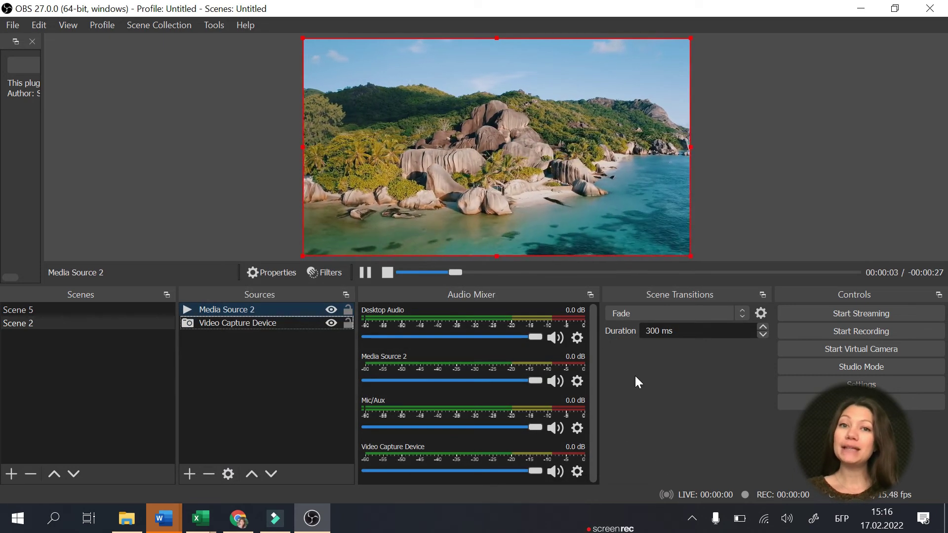
pyautogui.click(265, 323)
pyautogui.moveTo(188, 310); pyautogui.dragTo(259, 309)
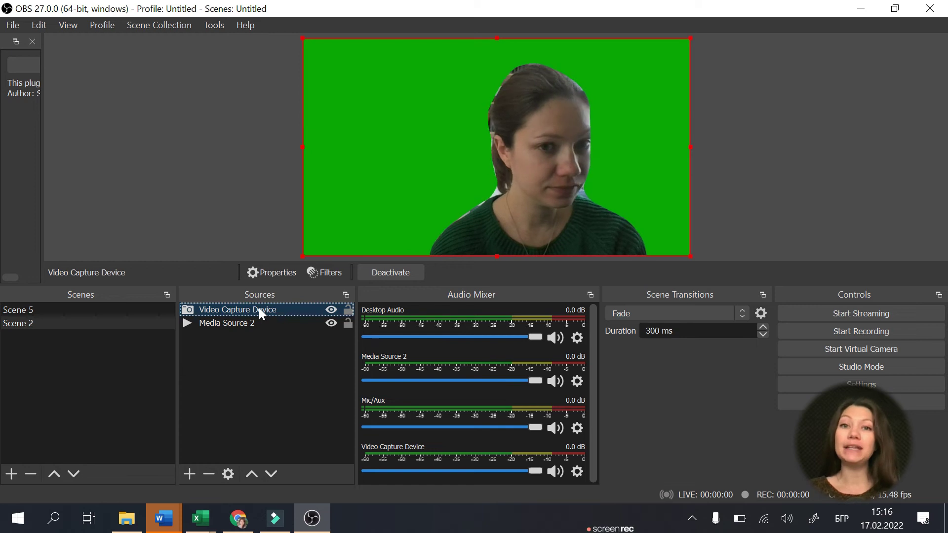
# Add a Chroma Key filter to the Video Capture Device to key out the green.
pyautogui.rightClick(260, 309)
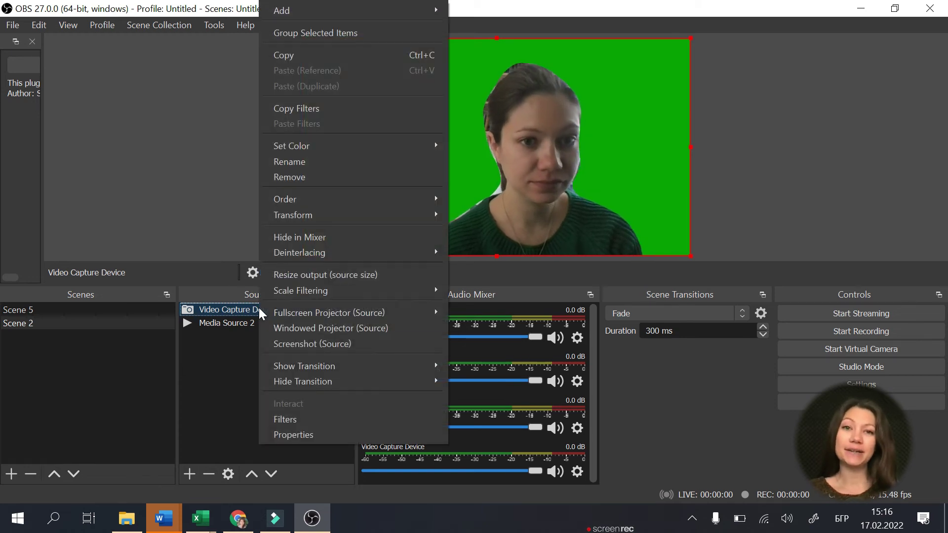
pyautogui.click(288, 420)
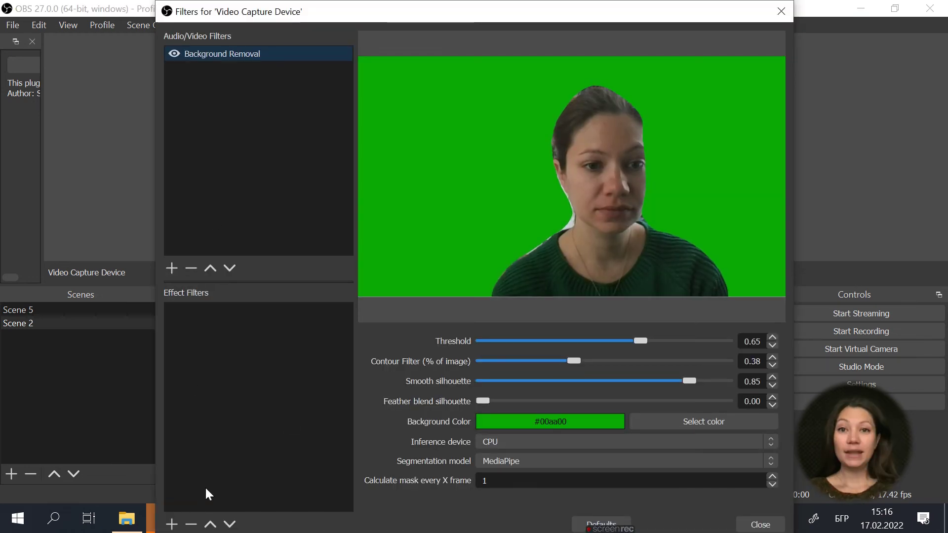
pyautogui.click(172, 524)
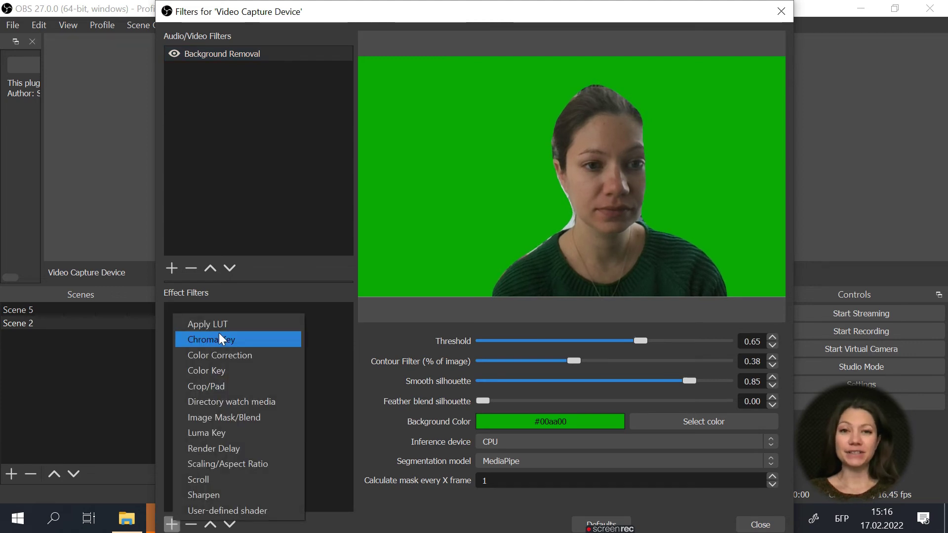
pyautogui.click(220, 340)
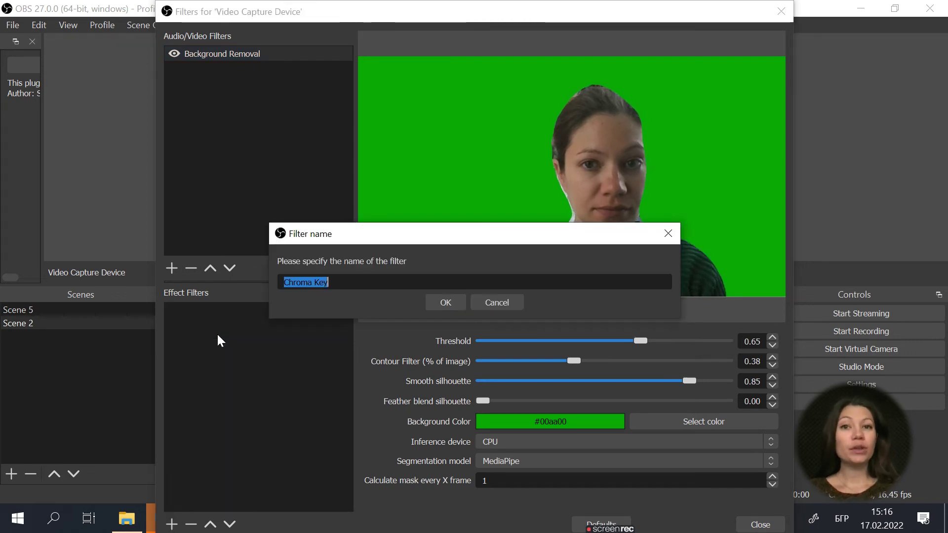
pyautogui.click(453, 304)
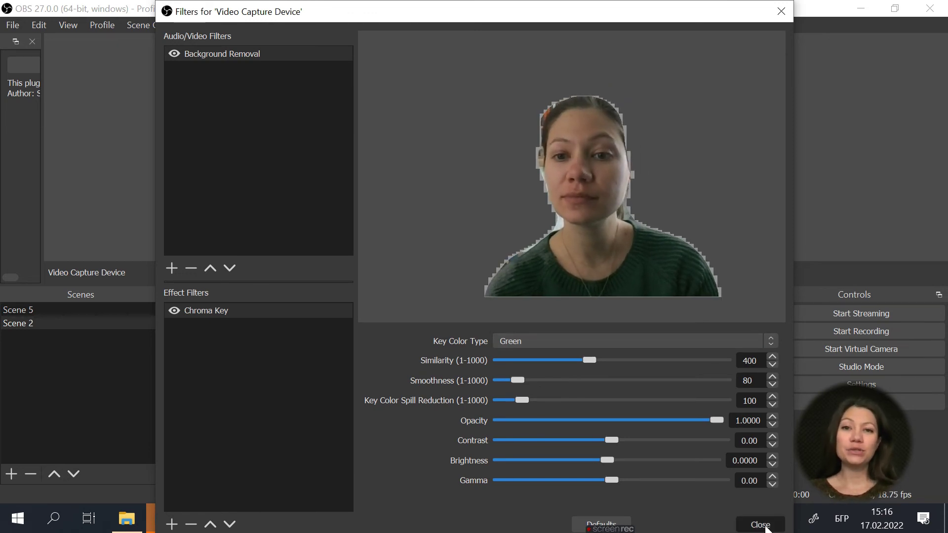
pyautogui.click(765, 525)
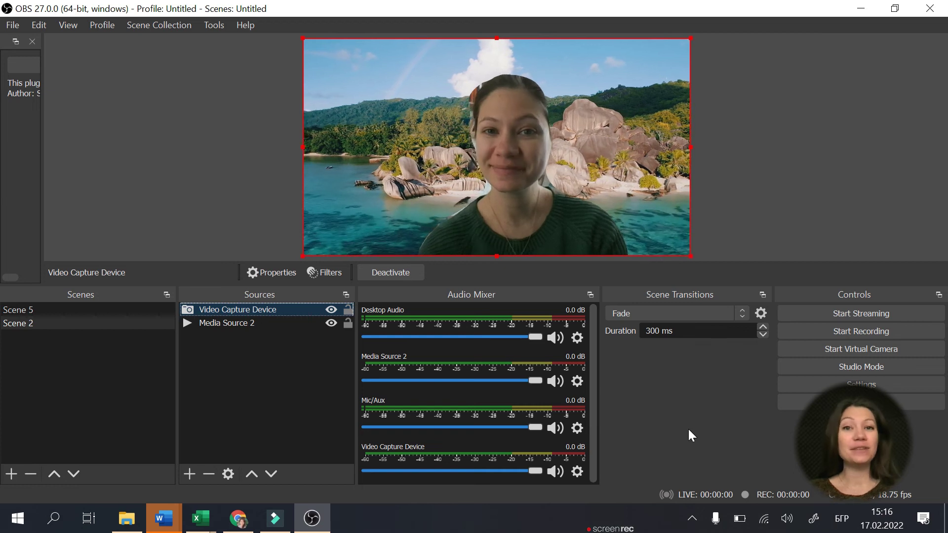